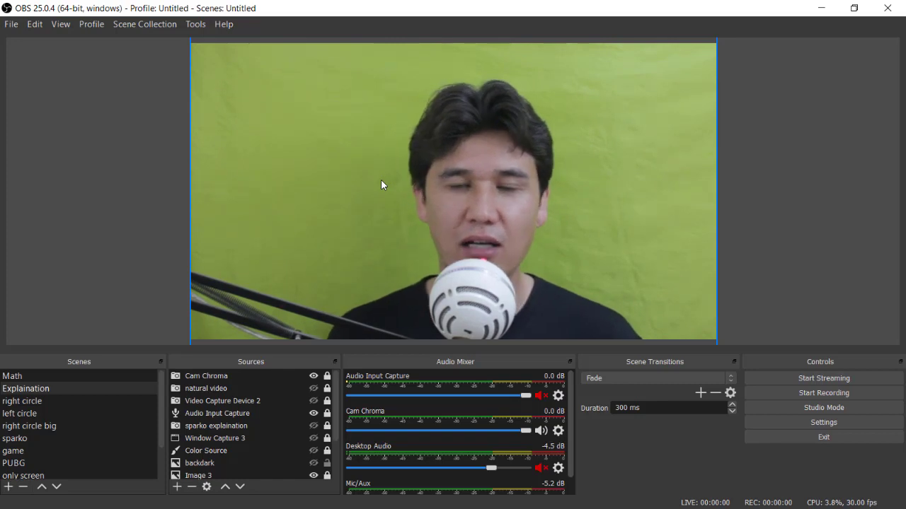
# Open the Filters dialog for the Cam Chroma source and nudge it up and left.
pyautogui.click(281, 378)
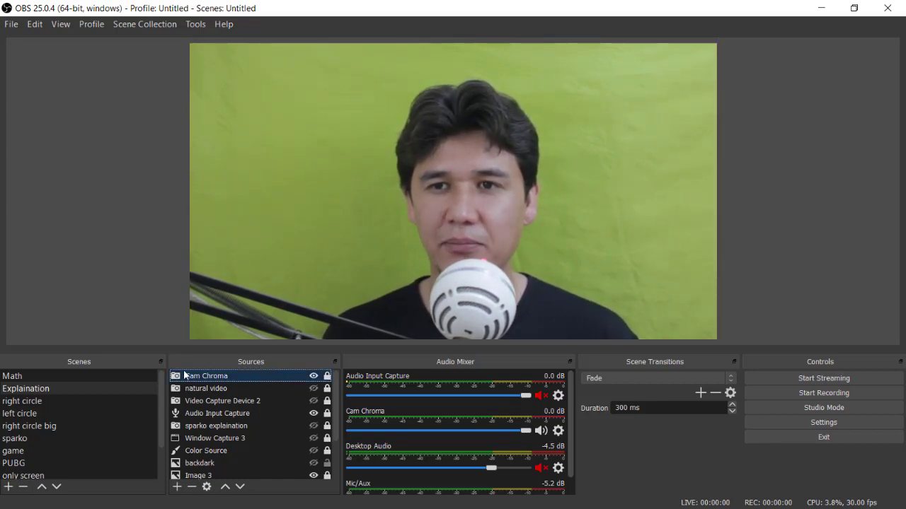
pyautogui.rightClick(232, 377)
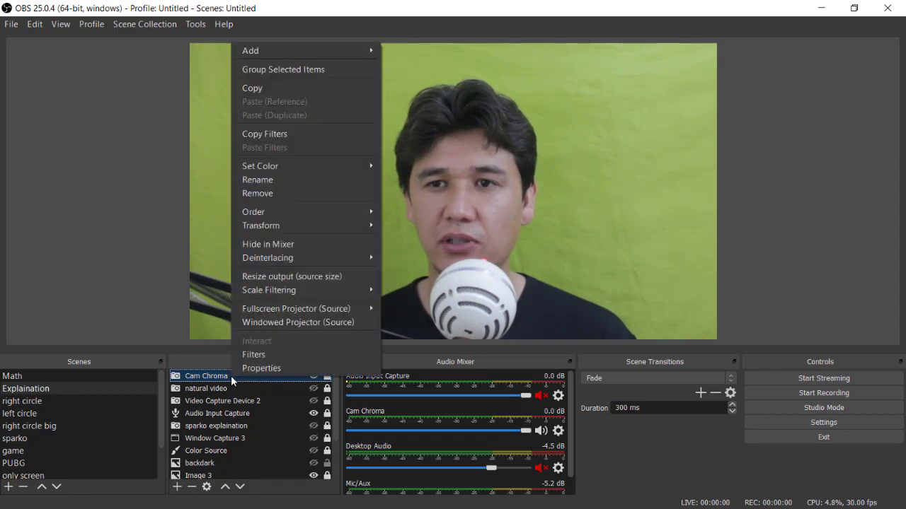
pyautogui.click(266, 355)
pyautogui.moveTo(336, 48); pyautogui.dragTo(317, 24)
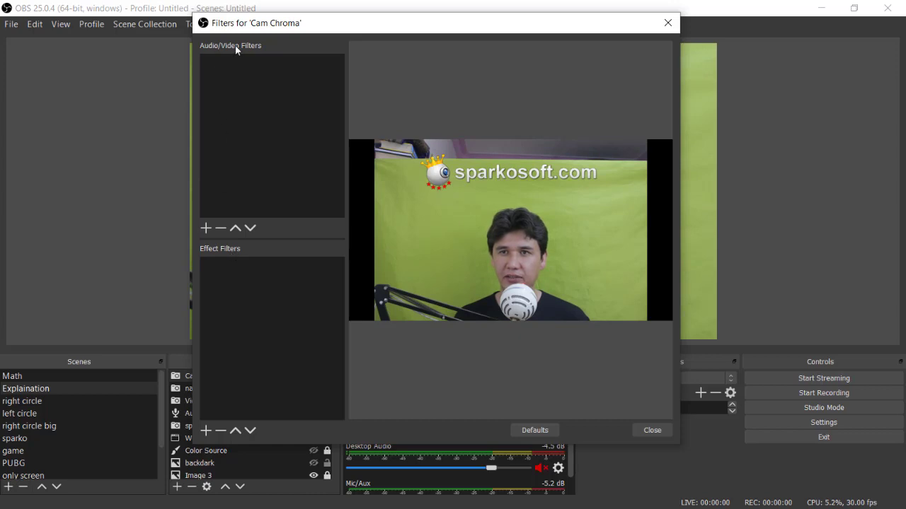
# Add a Chroma Key effect filter to Cam Chroma named 'Remove Background'.
pyautogui.click(206, 431)
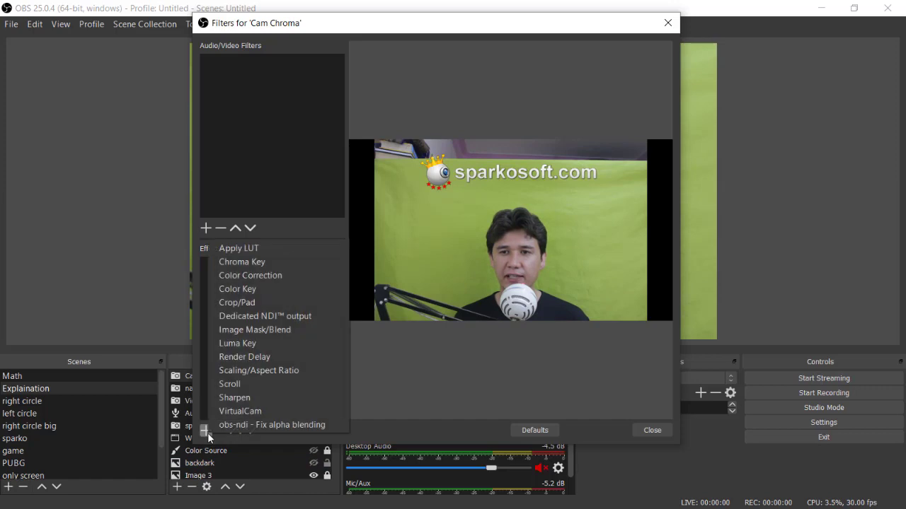
pyautogui.click(249, 266)
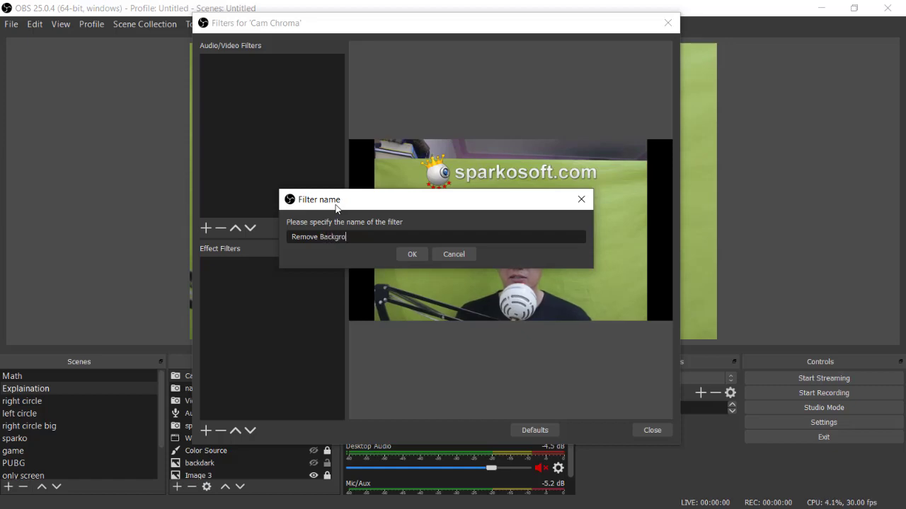
pyautogui.press('Return')
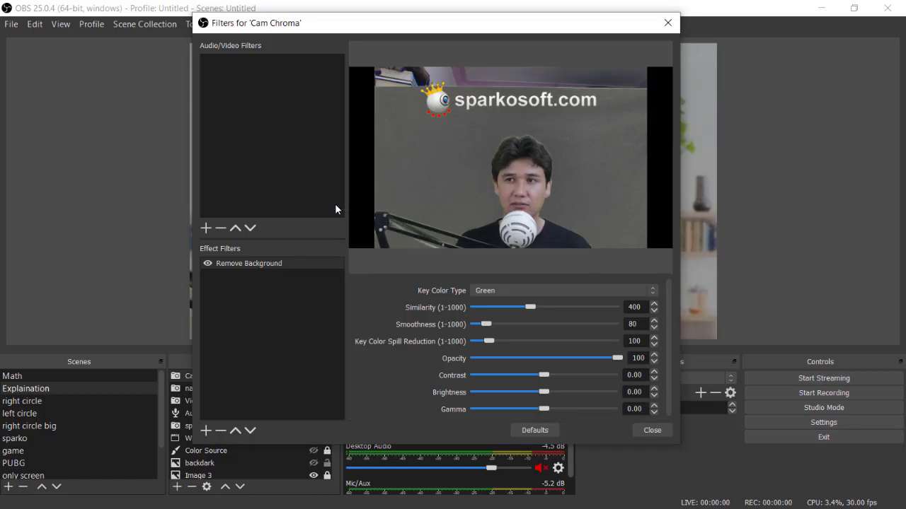
# Toggle the Remove Background filter off and back on to compare the keyed preview.
pyautogui.click(207, 264)
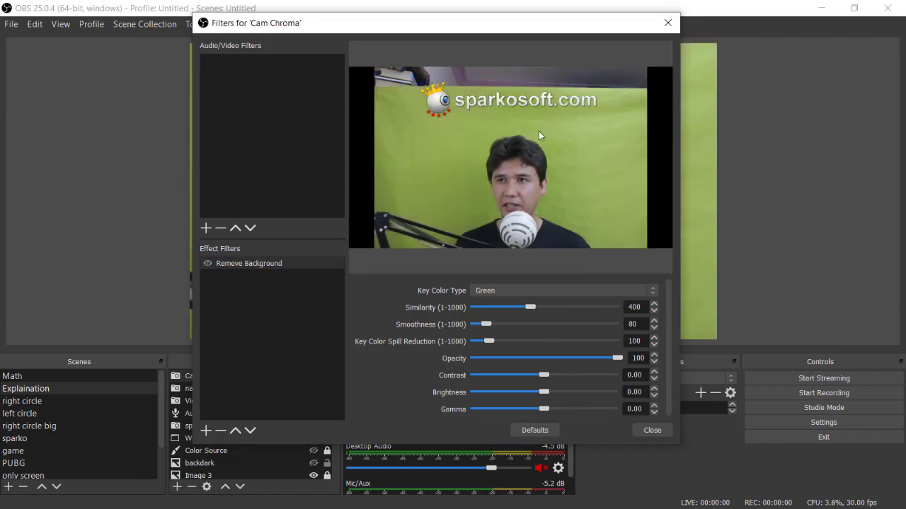
pyautogui.click(208, 264)
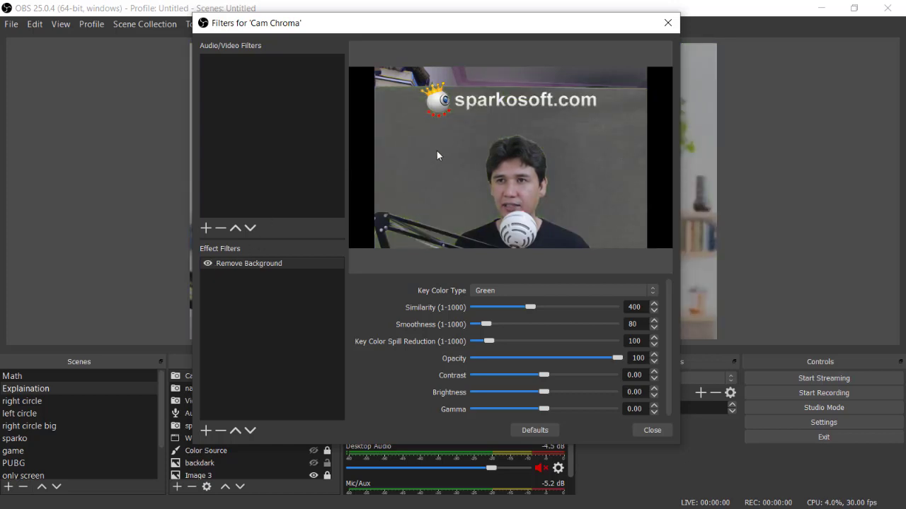
pyautogui.moveTo(486, 36); pyautogui.dragTo(426, 43)
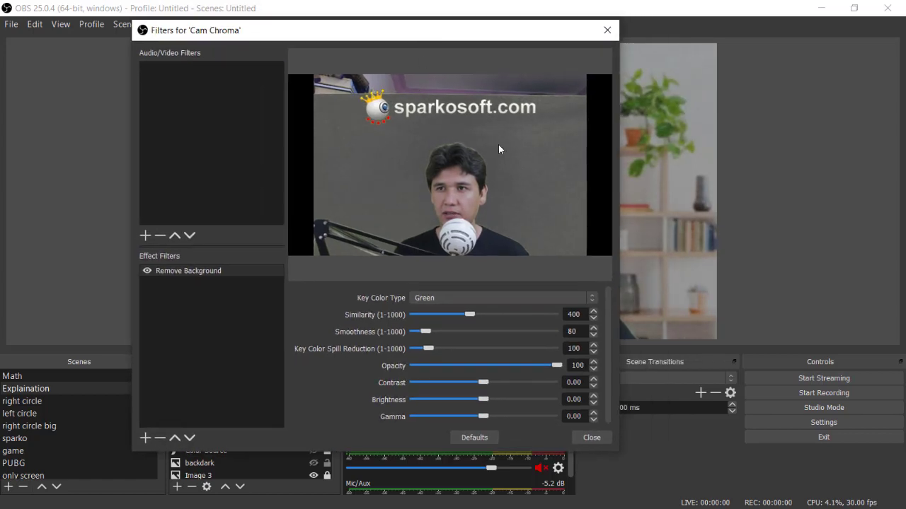
# Shrink the filters window at the top right and restore the main window to the top-left corner.
pyautogui.moveTo(444, 44); pyautogui.dragTo(49, 64)
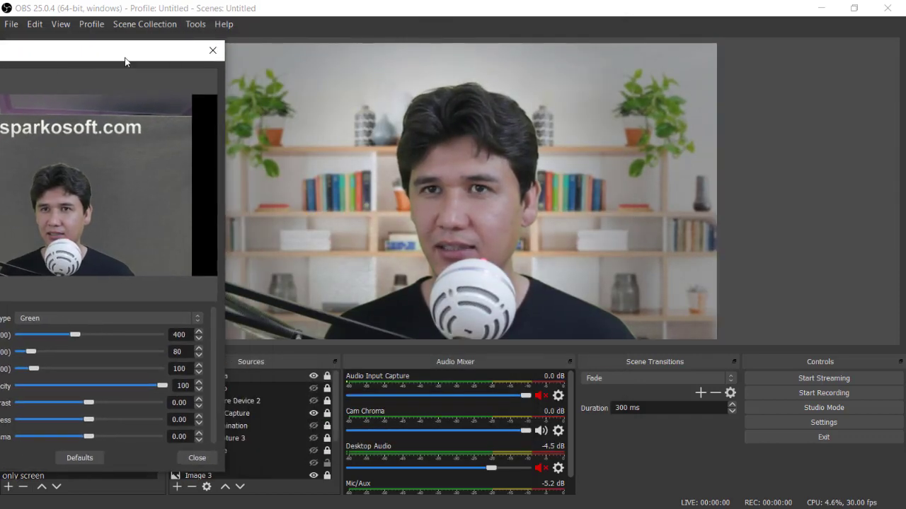
pyautogui.moveTo(127, 57); pyautogui.dragTo(513, 46)
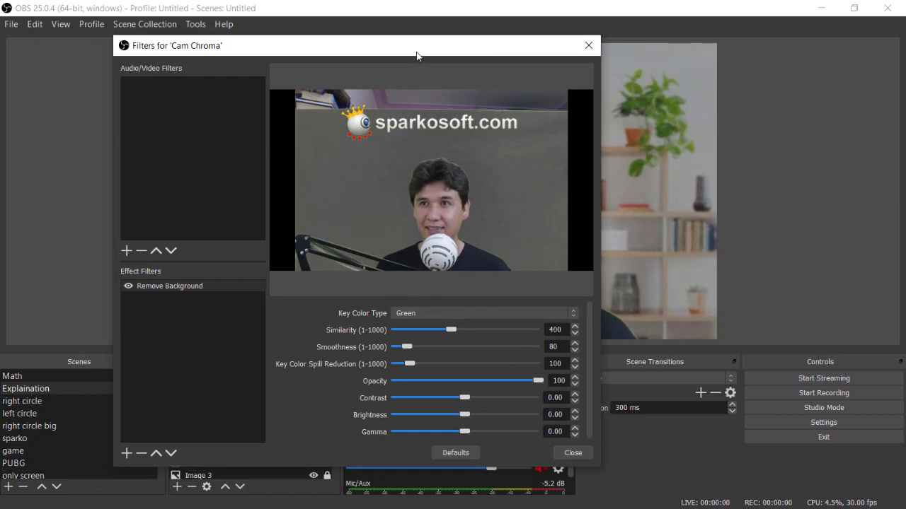
pyautogui.moveTo(414, 55); pyautogui.dragTo(683, 55)
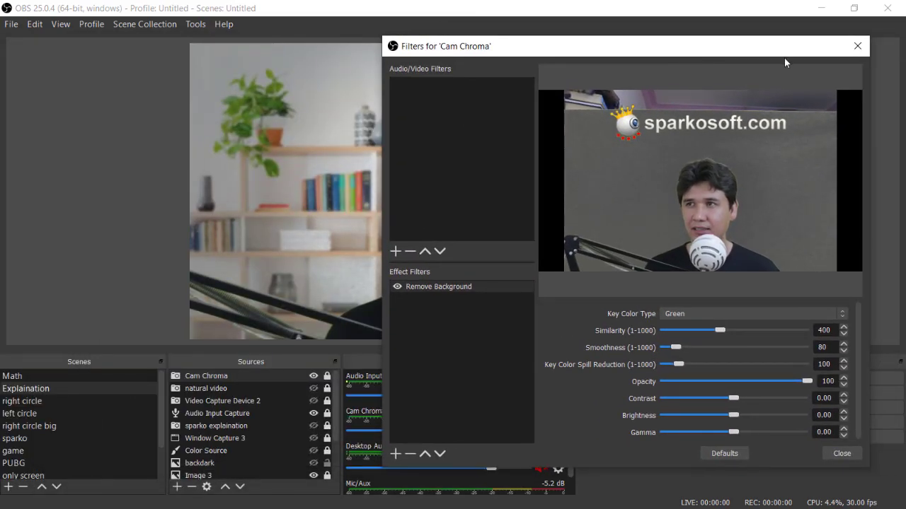
pyautogui.moveTo(779, 59); pyautogui.dragTo(813, 25)
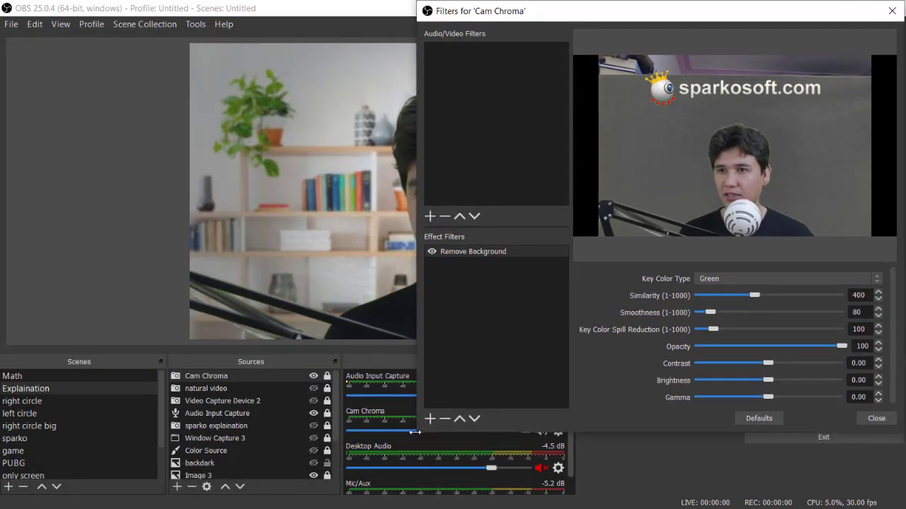
pyautogui.moveTo(416, 434); pyautogui.dragTo(476, 376)
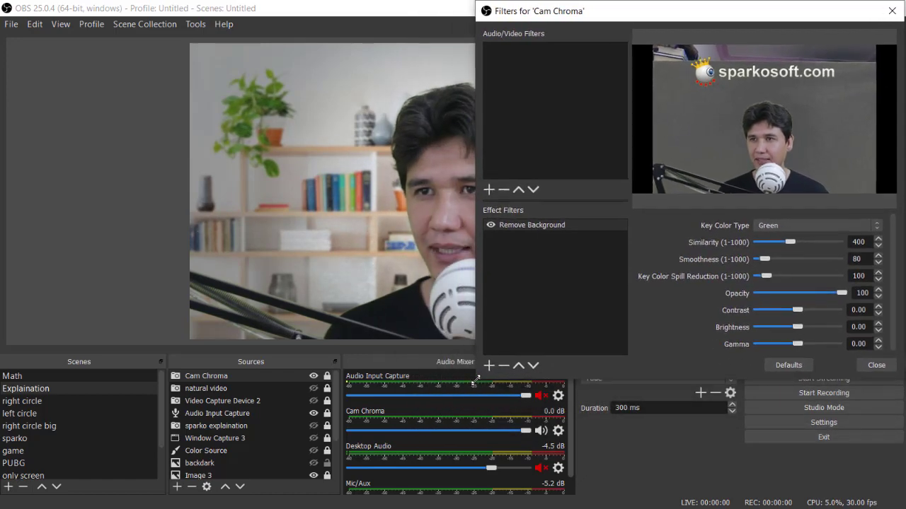
pyautogui.moveTo(382, 10); pyautogui.dragTo(3, 51)
pyautogui.moveTo(157, 64); pyautogui.dragTo(150, 14)
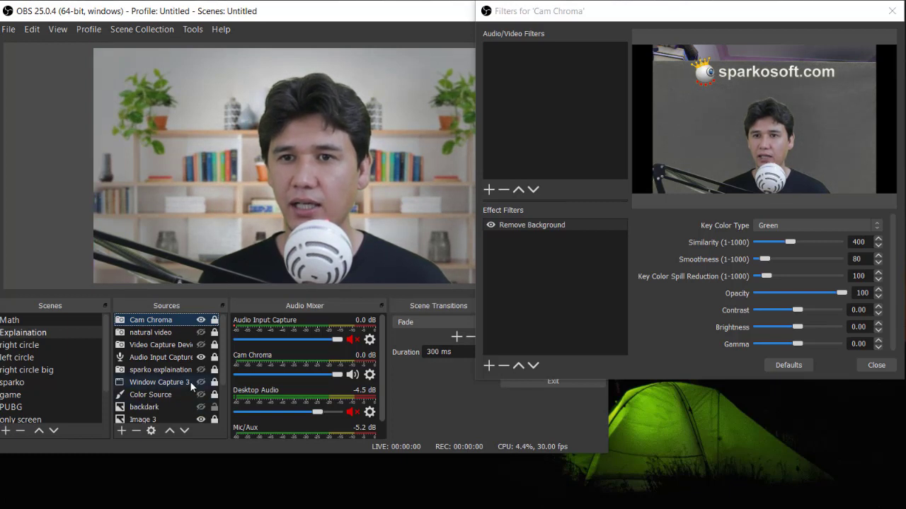
pyautogui.click(122, 431)
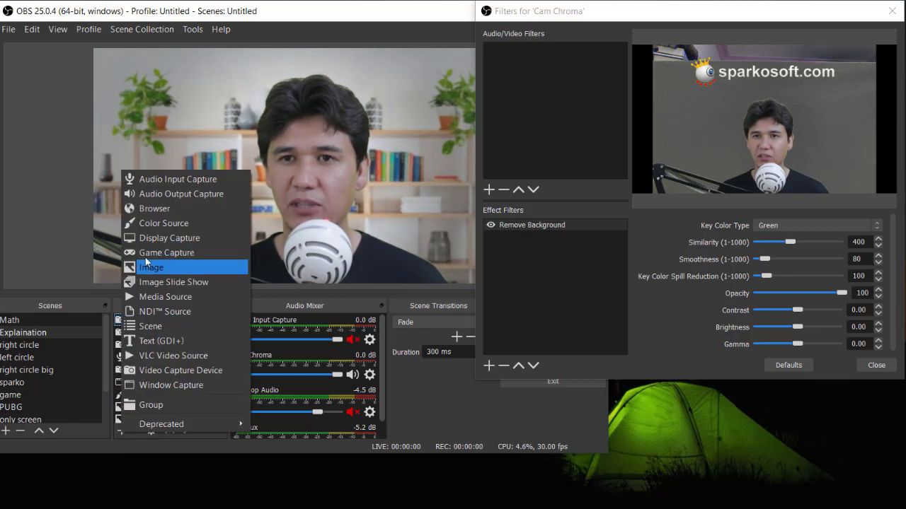
pyautogui.click(17, 171)
pyautogui.click(197, 170)
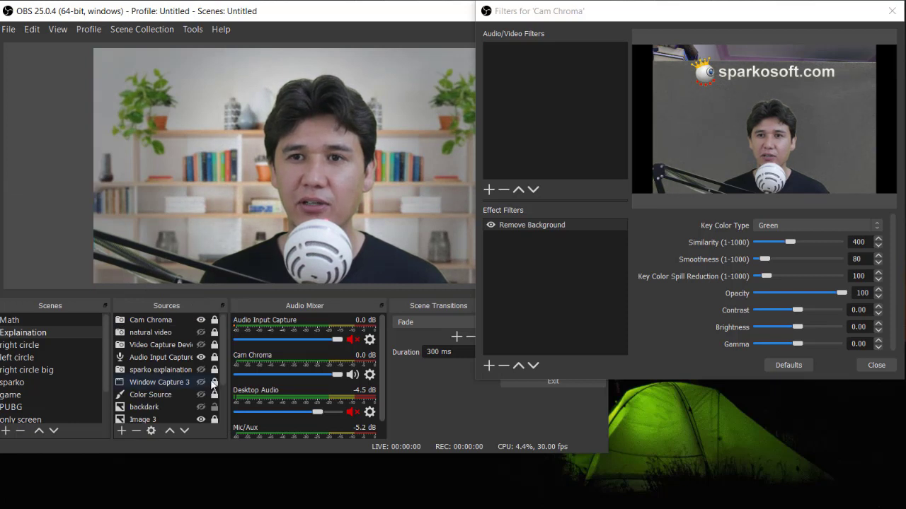
pyautogui.scroll(-2, 203, 371)
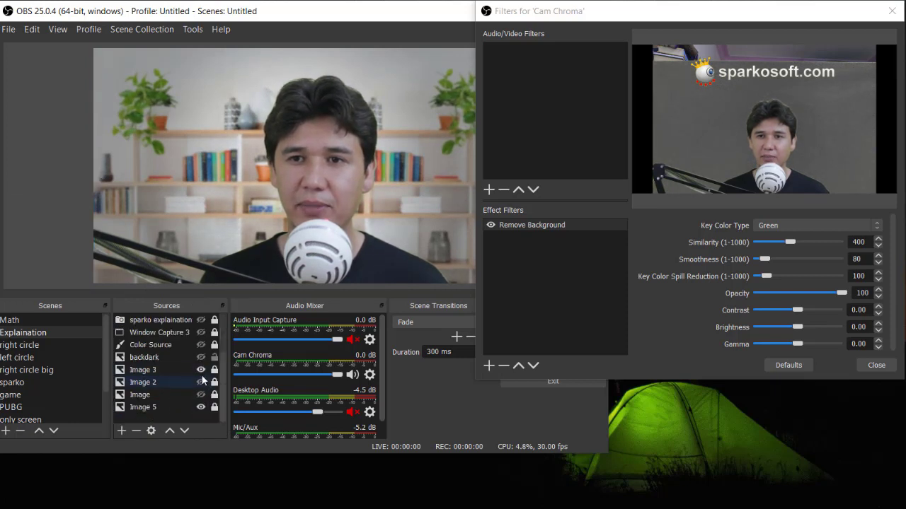
pyautogui.click(202, 371)
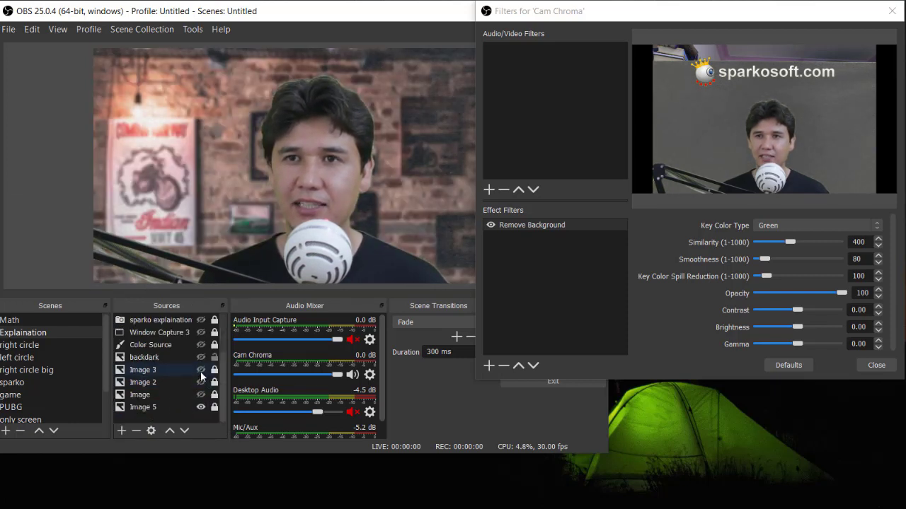
pyautogui.click(201, 371)
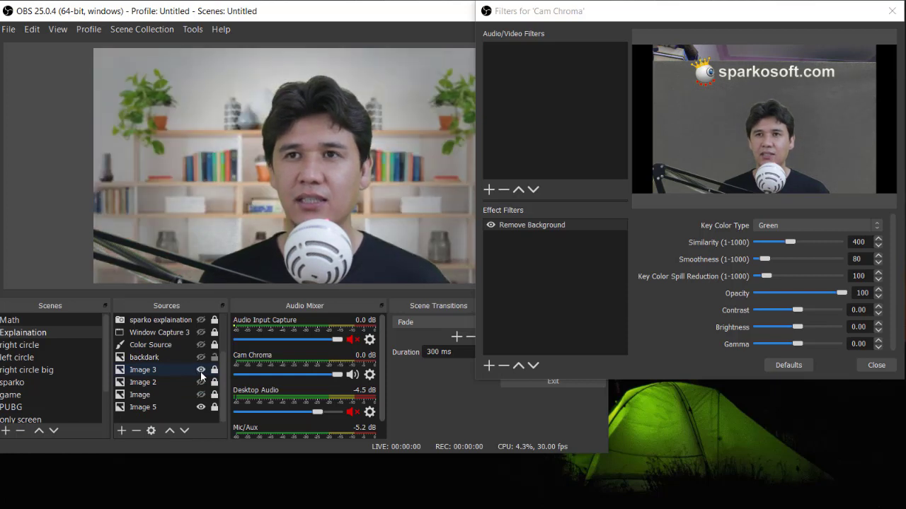
pyautogui.click(201, 370)
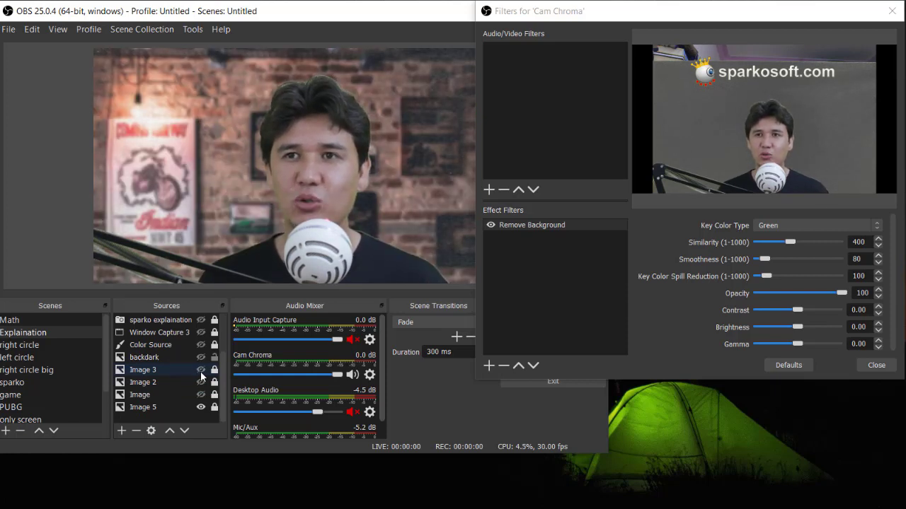
pyautogui.click(200, 370)
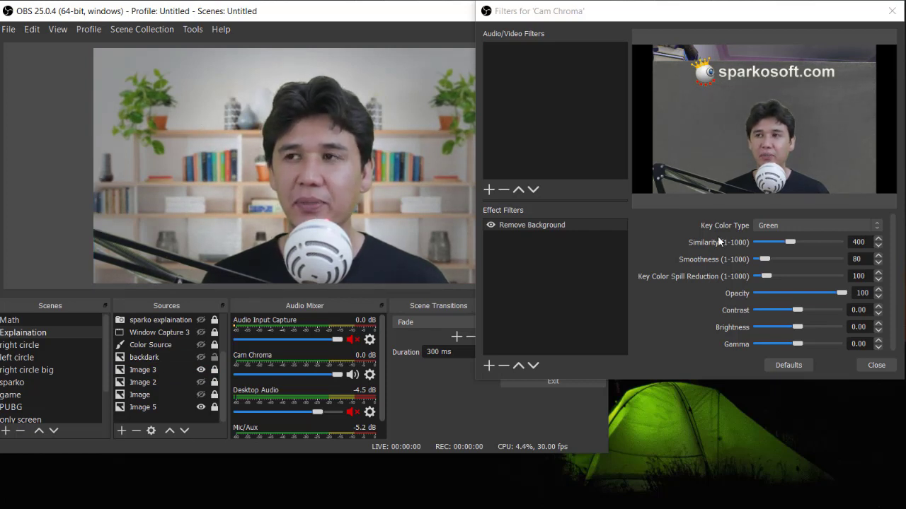
# Centre the filters window and keep Green as the Remove Background key colour.
pyautogui.moveTo(716, 13); pyautogui.dragTo(636, 97)
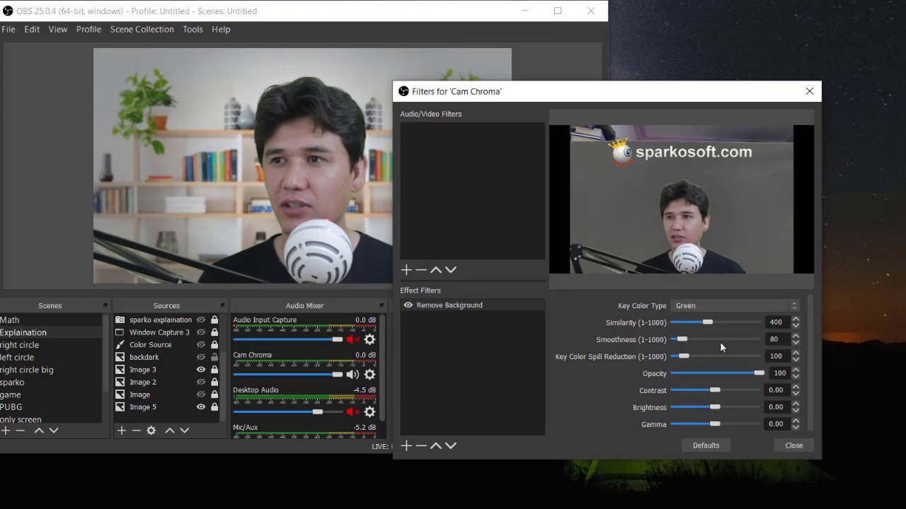
pyautogui.click(688, 308)
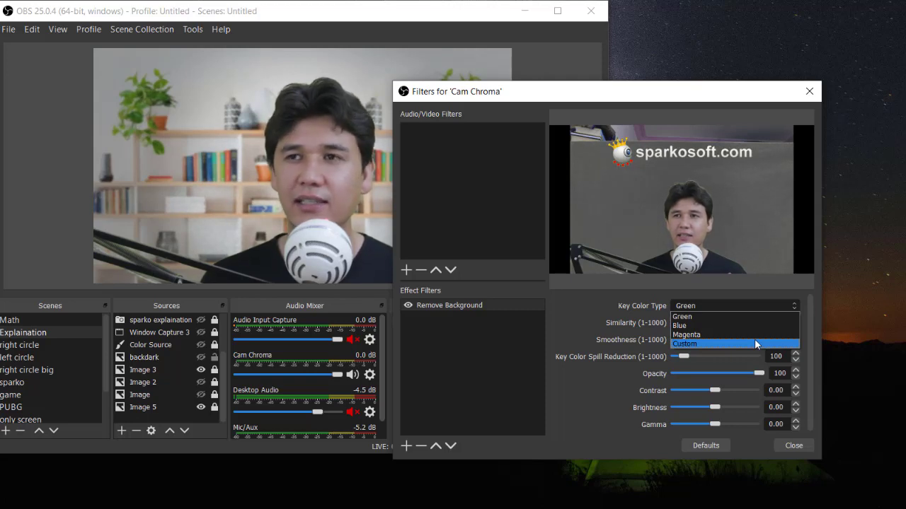
pyautogui.click(688, 318)
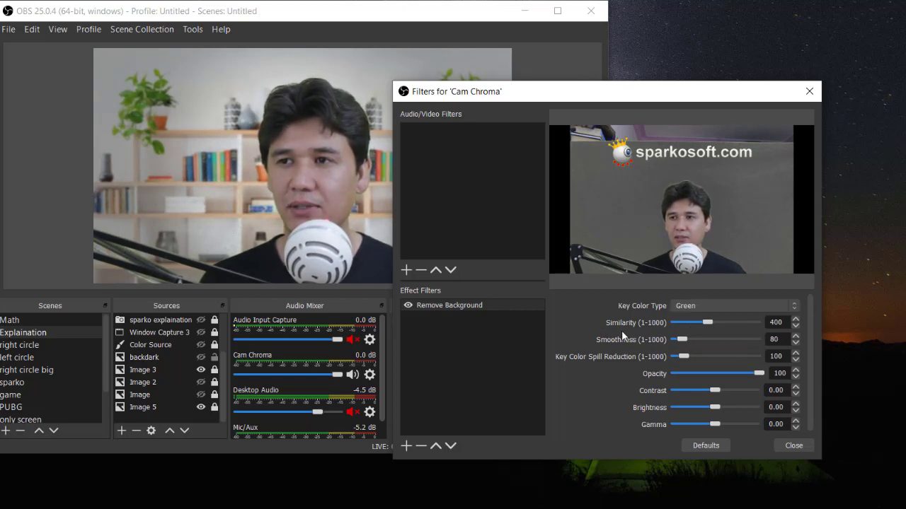
# Set Similarity to about 415 and Smoothness to 94, and adjust Key Color Spill Reduction.
pyautogui.moveTo(707, 323); pyautogui.dragTo(711, 325)
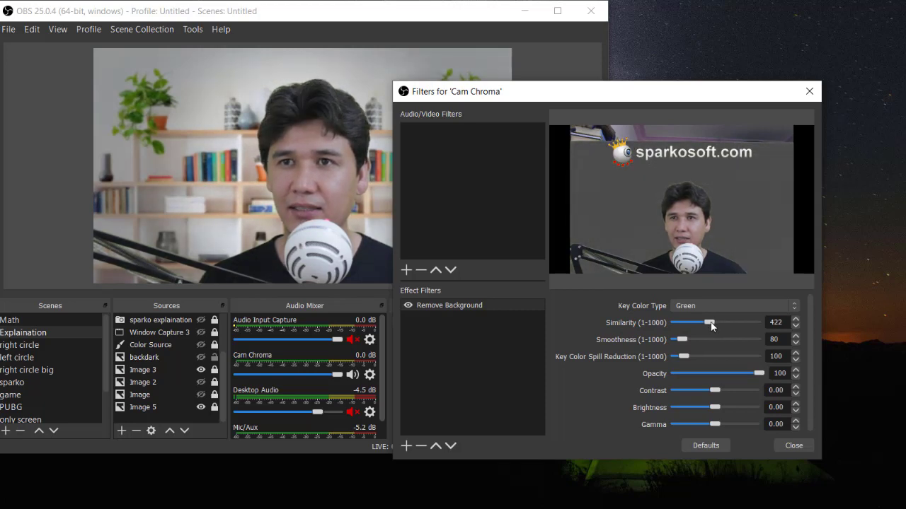
pyautogui.moveTo(710, 323); pyautogui.dragTo(713, 325)
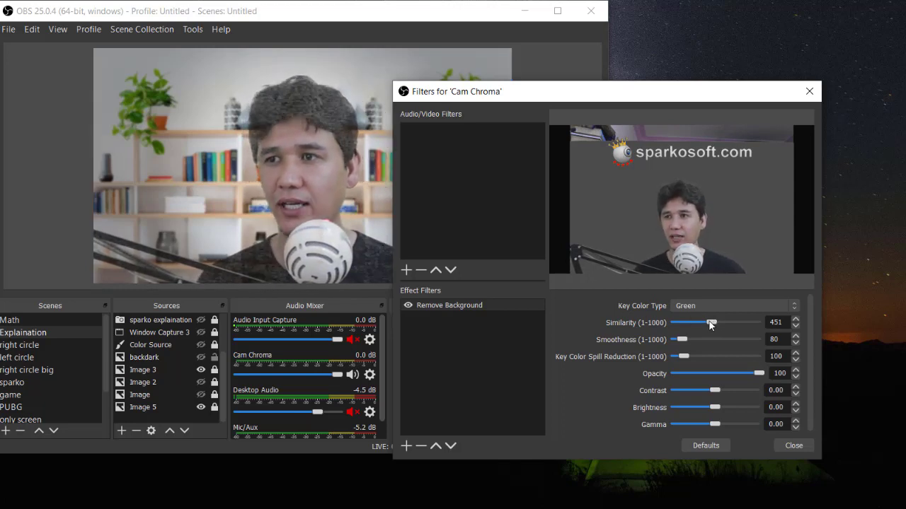
pyautogui.moveTo(712, 323); pyautogui.dragTo(706, 325)
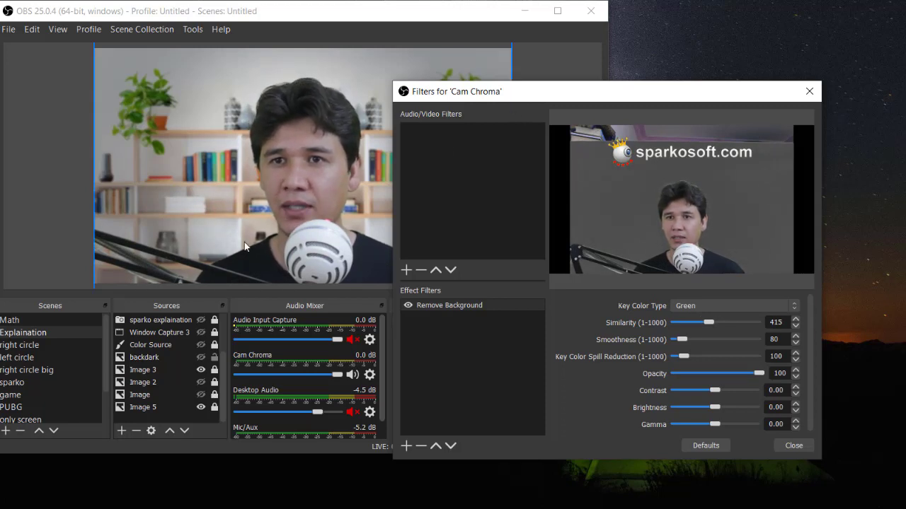
pyautogui.moveTo(681, 340); pyautogui.dragTo(684, 344)
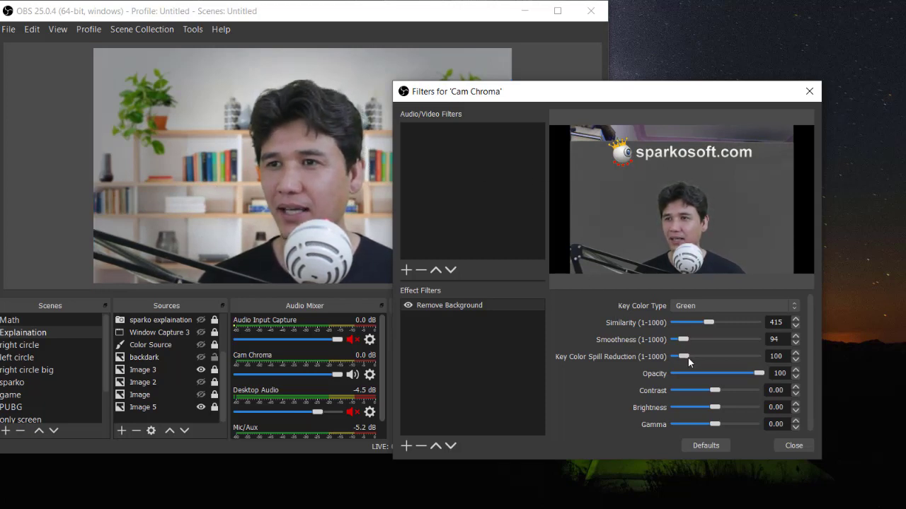
pyautogui.moveTo(684, 356); pyautogui.dragTo(636, 354)
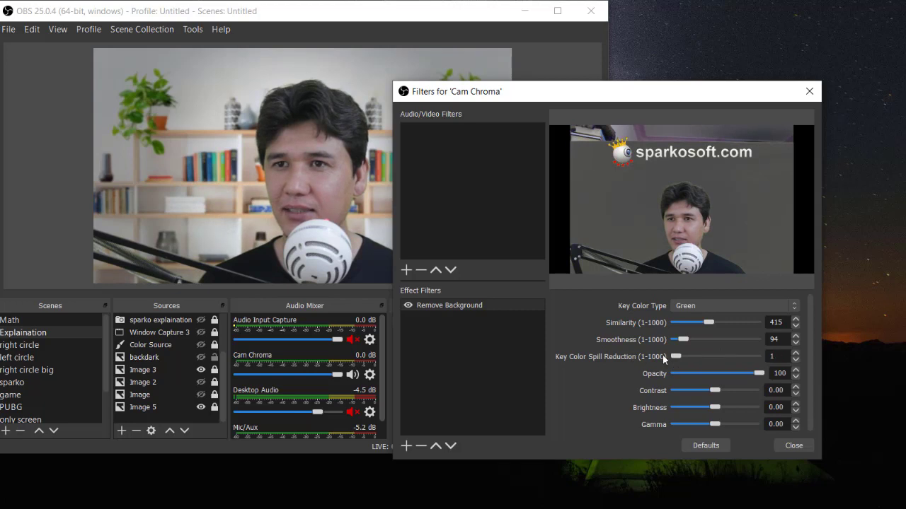
# Reset the chroma key to defaults, set Similarity to 422 and lower Opacity slightly.
pyautogui.moveTo(744, 352); pyautogui.dragTo(717, 357)
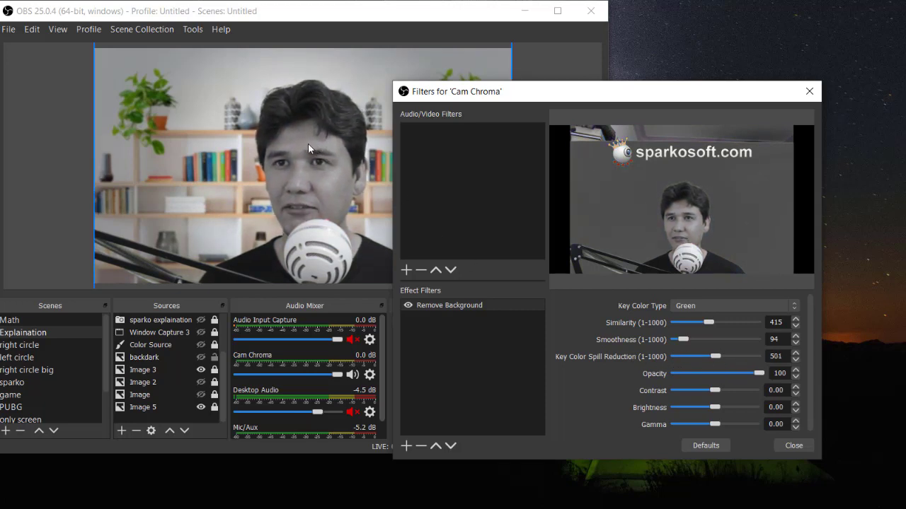
pyautogui.click(711, 446)
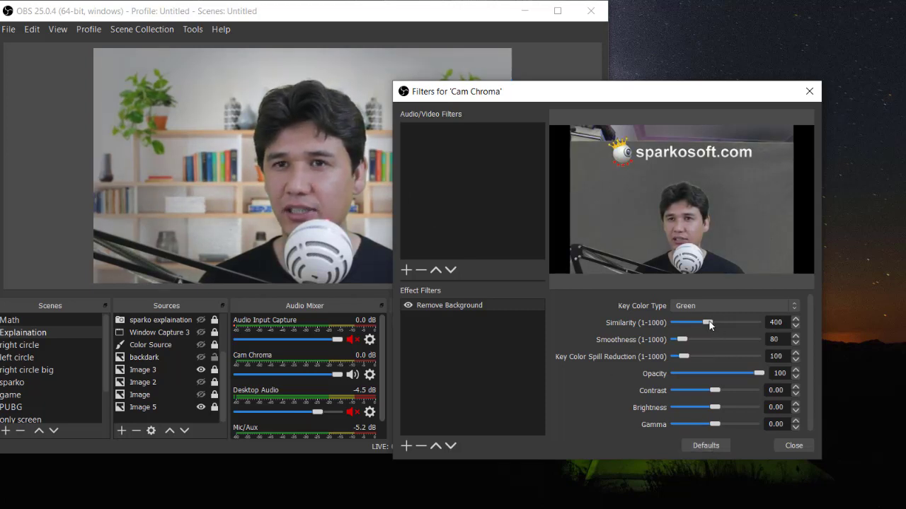
pyautogui.moveTo(709, 325); pyautogui.dragTo(711, 325)
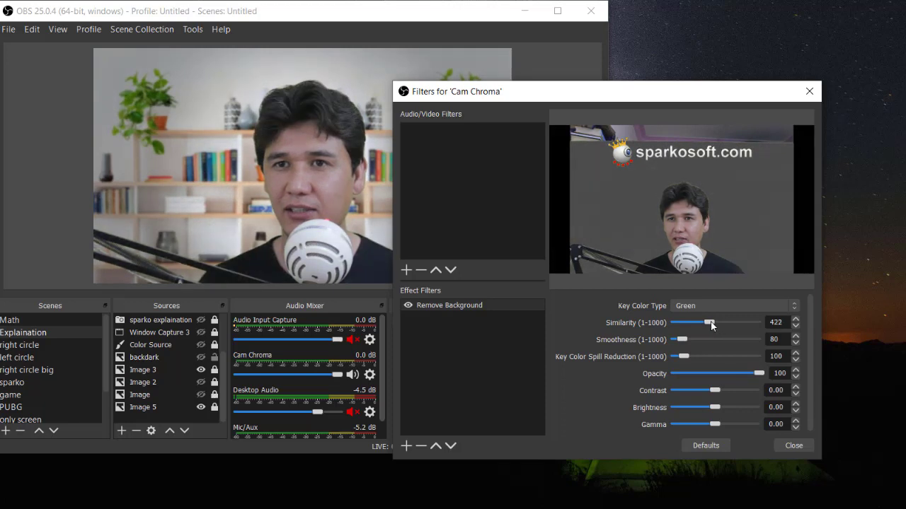
pyautogui.click(711, 448)
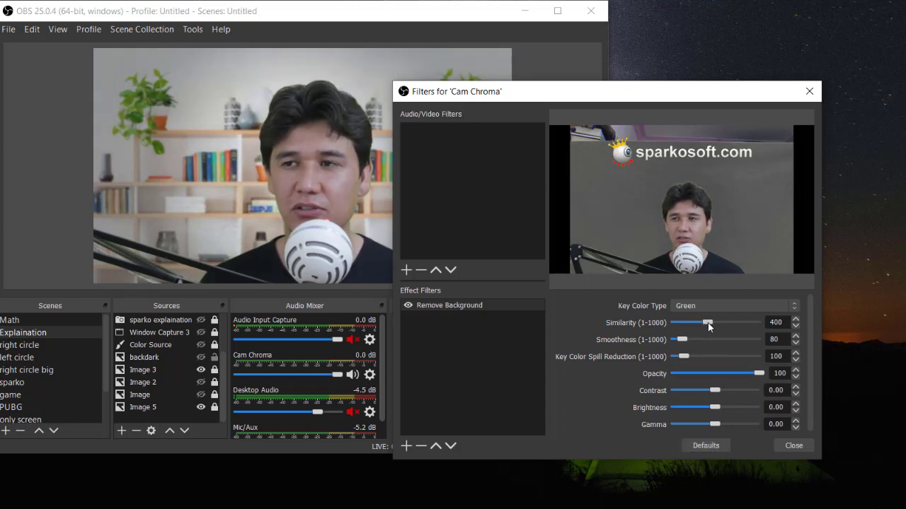
pyautogui.moveTo(707, 323); pyautogui.dragTo(709, 324)
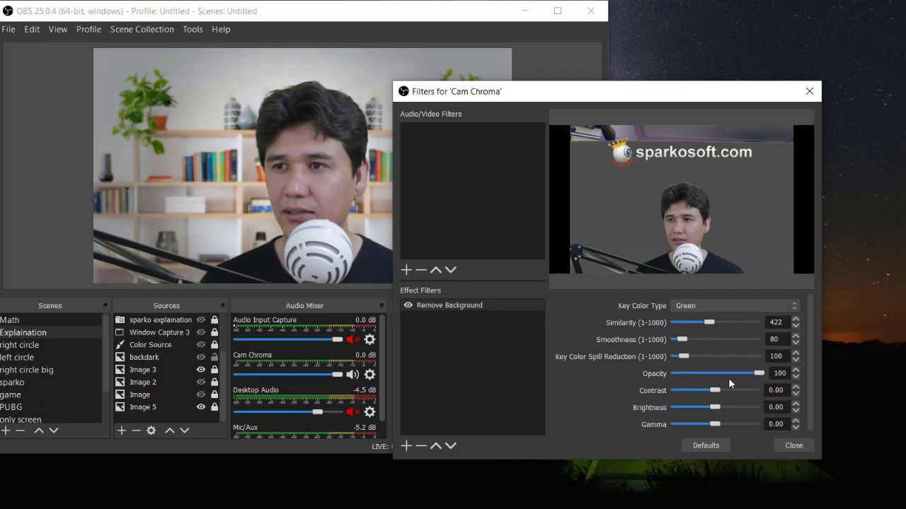
pyautogui.moveTo(759, 373); pyautogui.dragTo(779, 377)
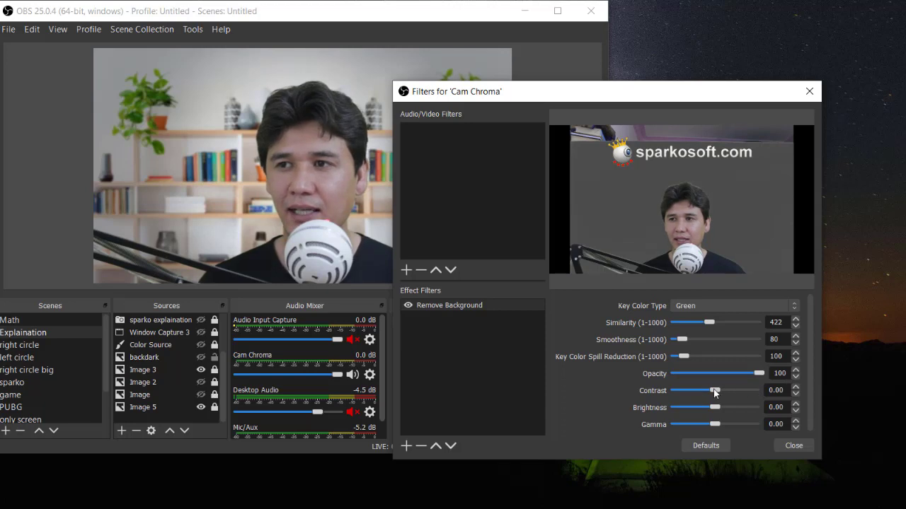
# Set the keyed webcam's Contrast to 0.28, Brightness to -0.09 and Gamma to 0.04.
pyautogui.moveTo(715, 390); pyautogui.dragTo(724, 394)
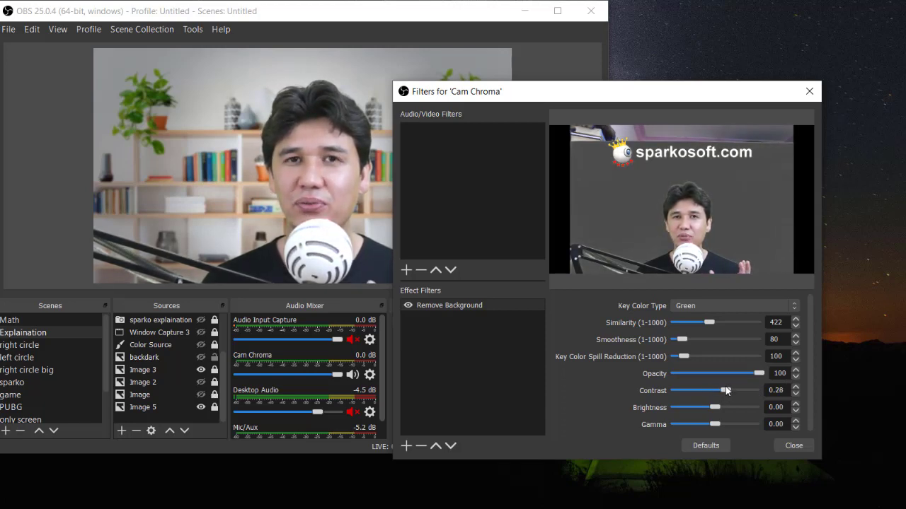
pyautogui.moveTo(477, 92); pyautogui.dragTo(498, 68)
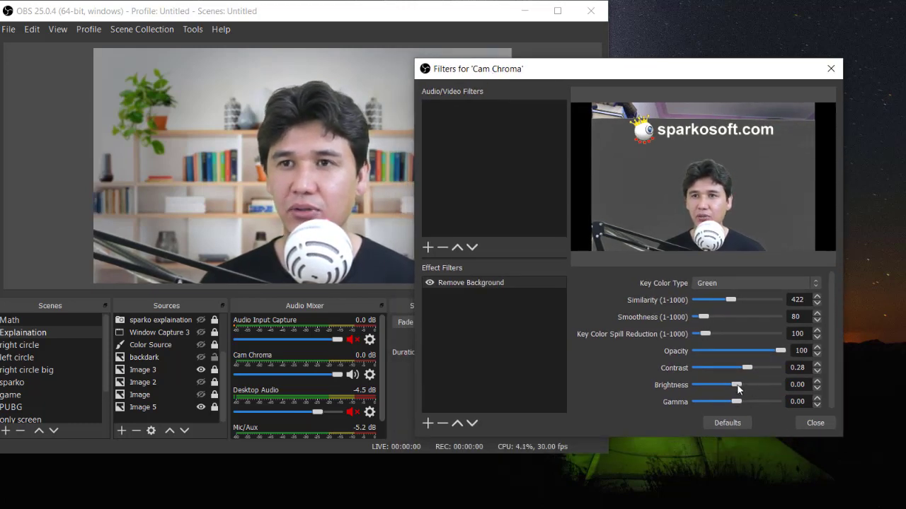
pyautogui.moveTo(739, 388)
pyautogui.mouseDown()
pyautogui.moveTo(747, 389)
pyautogui.moveTo(735, 387)
pyautogui.mouseUp()
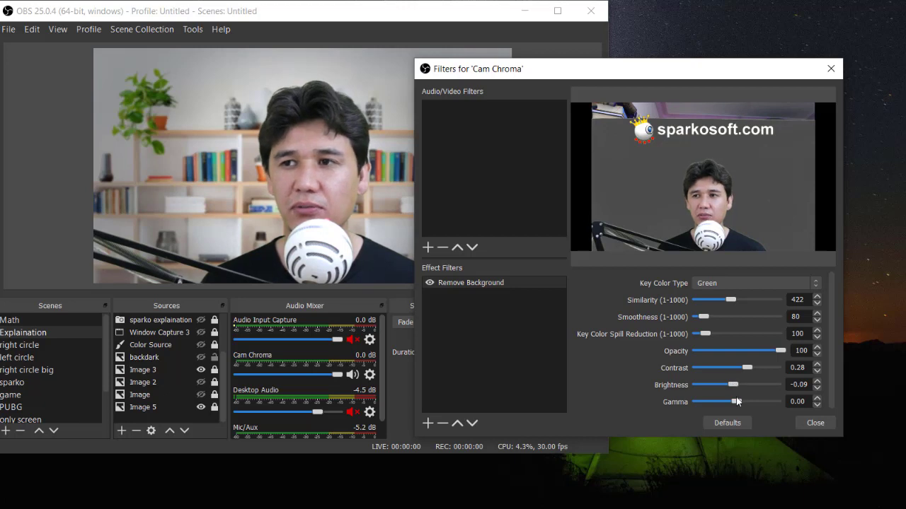
pyautogui.moveTo(737, 402); pyautogui.dragTo(741, 402)
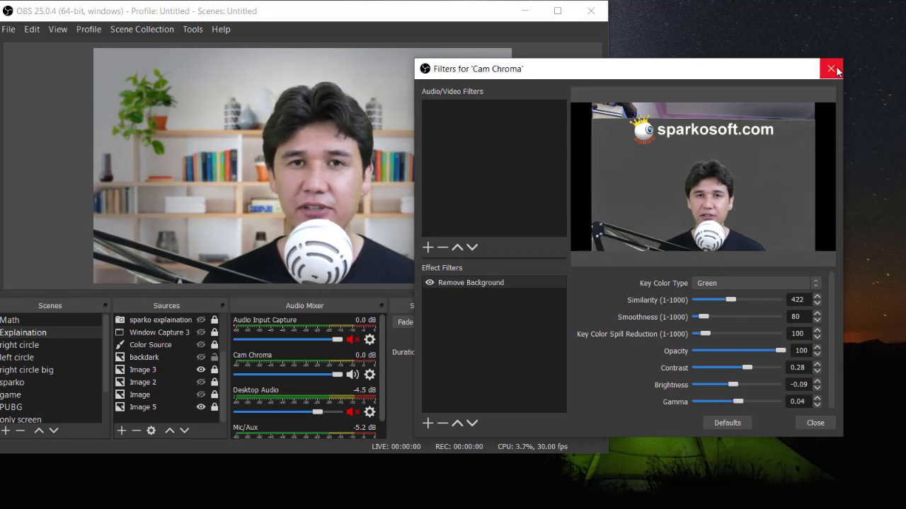
# Close the filters window, maximize OBS, and reopen the Filters for Cam Chroma.
pyautogui.click(816, 425)
pyautogui.click(557, 11)
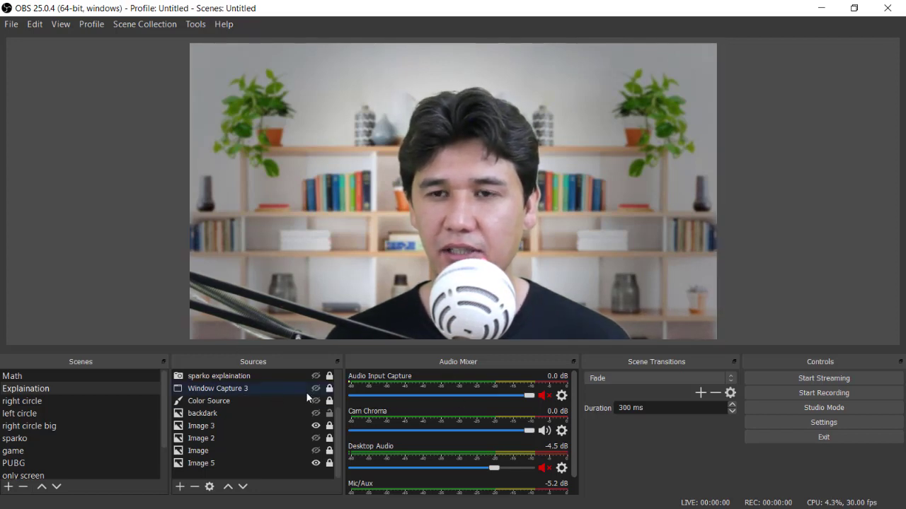
pyautogui.rightClick(242, 379)
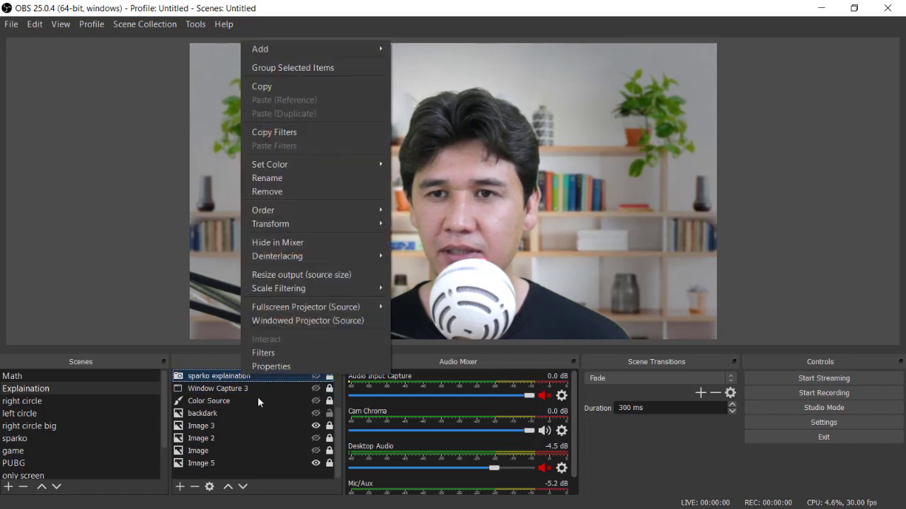
pyautogui.click(330, 407)
pyautogui.scroll(2, 240, 397)
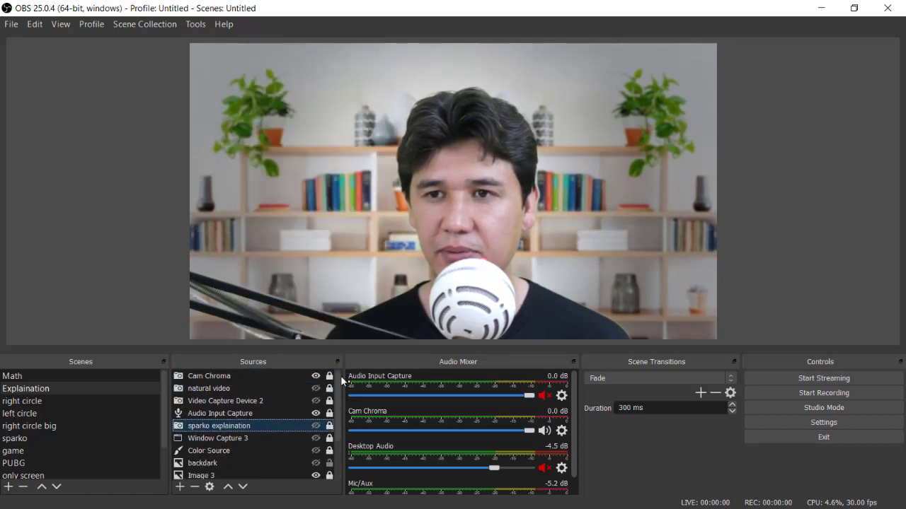
pyautogui.click(242, 376)
pyautogui.rightClick(245, 375)
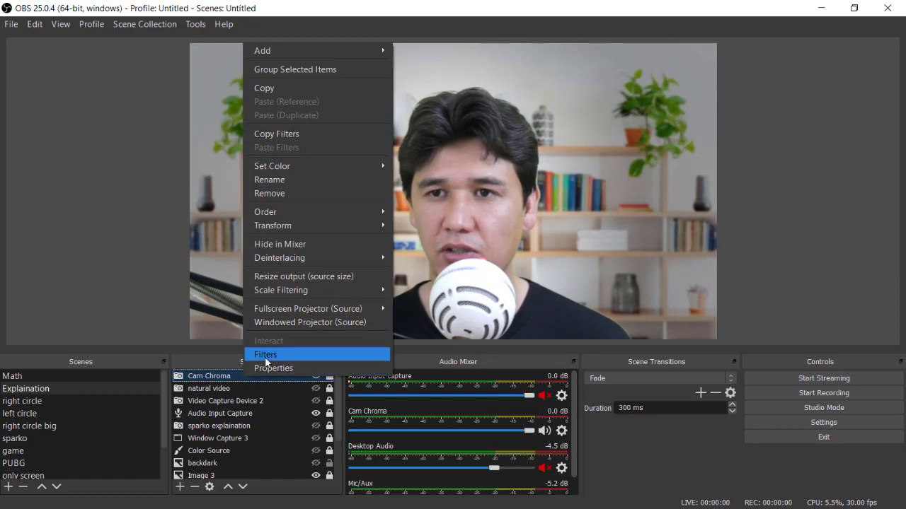
pyautogui.click(266, 355)
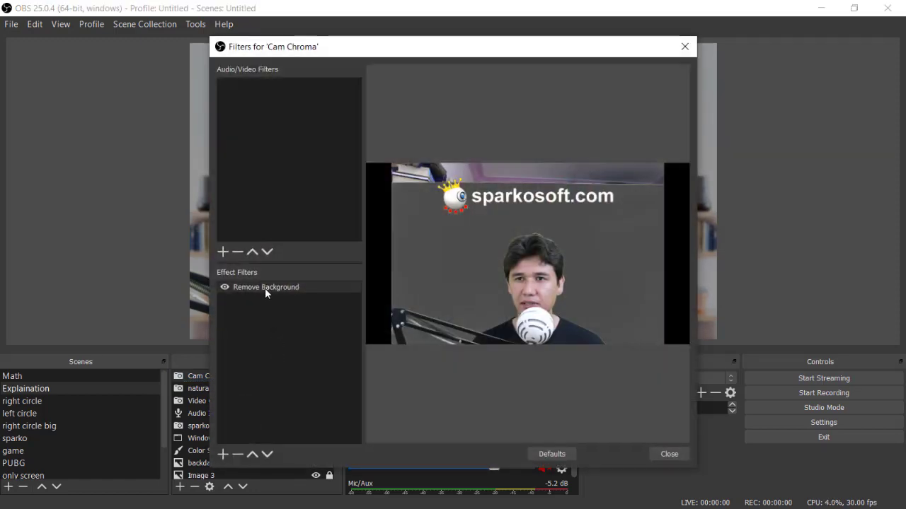
# Select Remove Background, fine-tune Similarity, and shrink the filters window to the upper left.
pyautogui.click(265, 288)
pyautogui.moveTo(507, 41); pyautogui.dragTo(744, 16)
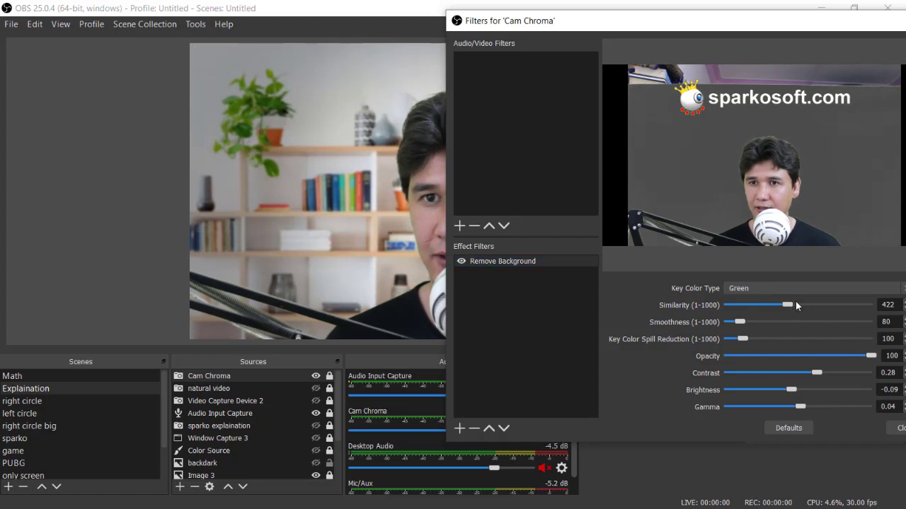
pyautogui.moveTo(796, 300); pyautogui.dragTo(791, 308)
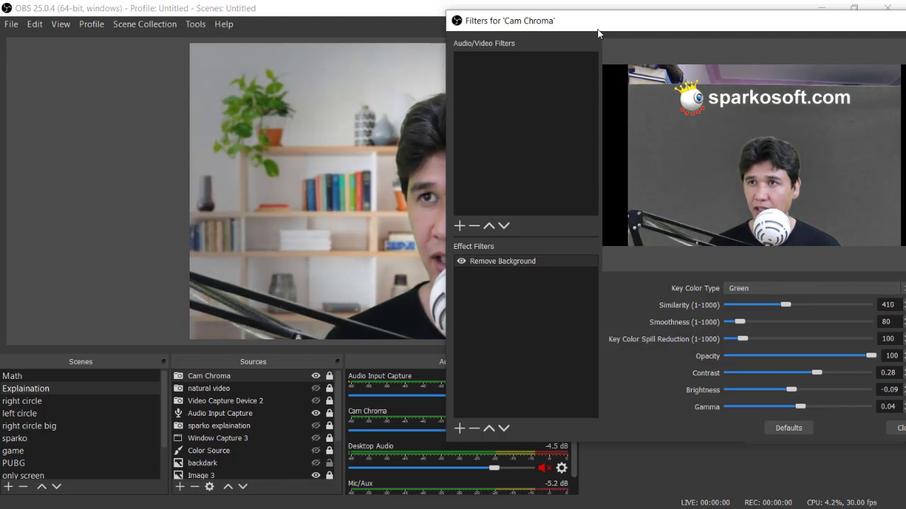
pyautogui.moveTo(595, 28); pyautogui.dragTo(639, 23)
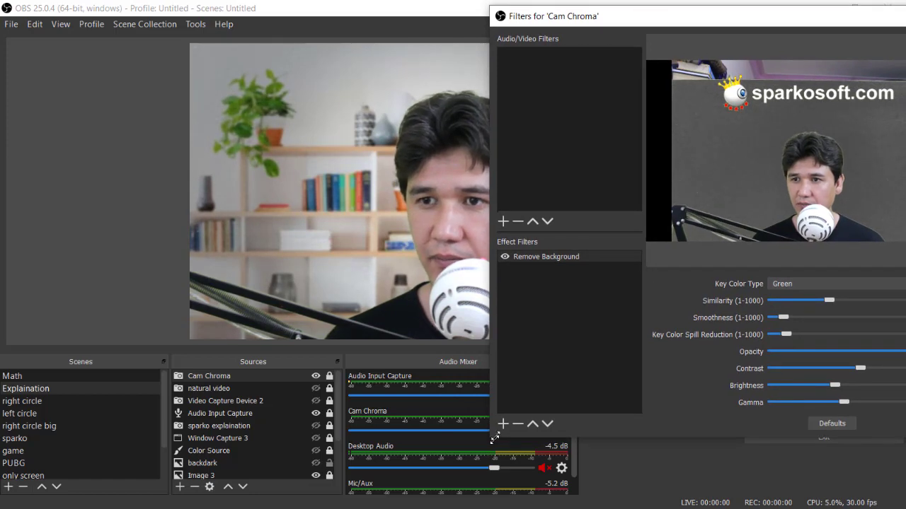
pyautogui.moveTo(495, 439); pyautogui.dragTo(623, 368)
pyautogui.moveTo(711, 21); pyautogui.dragTo(81, 32)
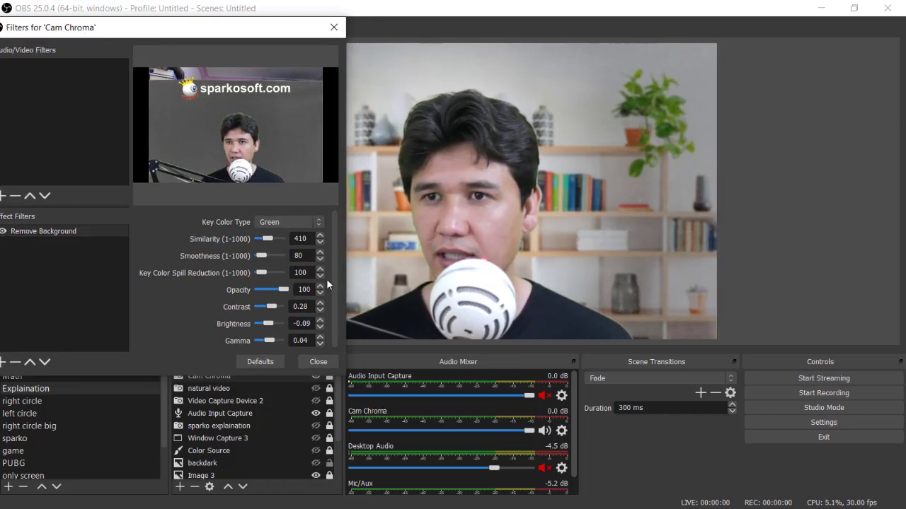
# Retune Smoothness to 89 and Spill Reduction to 1, nudge Similarity, then close the filters.
pyautogui.moveTo(261, 256); pyautogui.dragTo(262, 256)
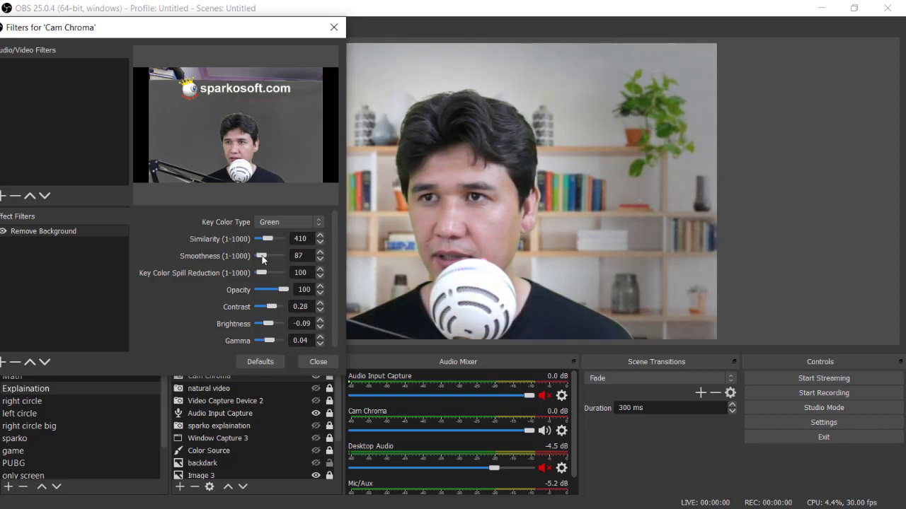
pyautogui.click(320, 255)
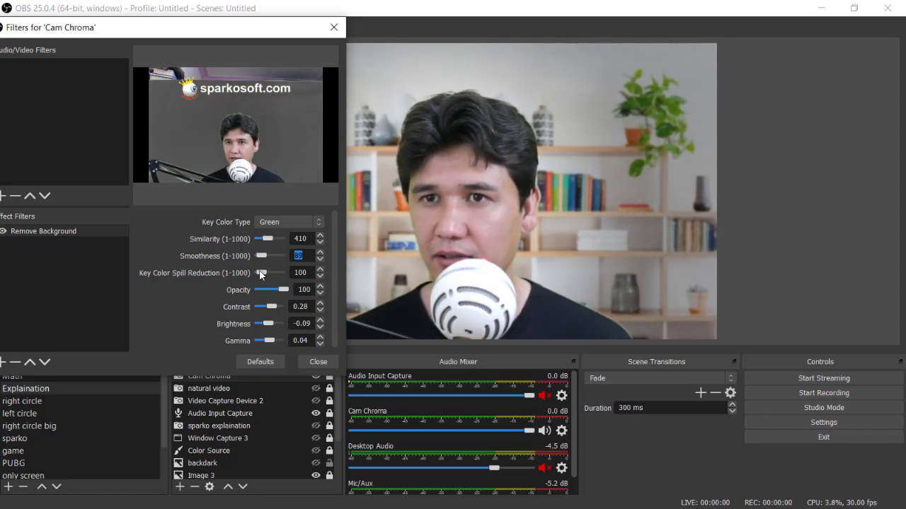
pyautogui.moveTo(261, 273)
pyautogui.mouseDown()
pyautogui.moveTo(269, 274)
pyautogui.moveTo(250, 272)
pyautogui.mouseUp()
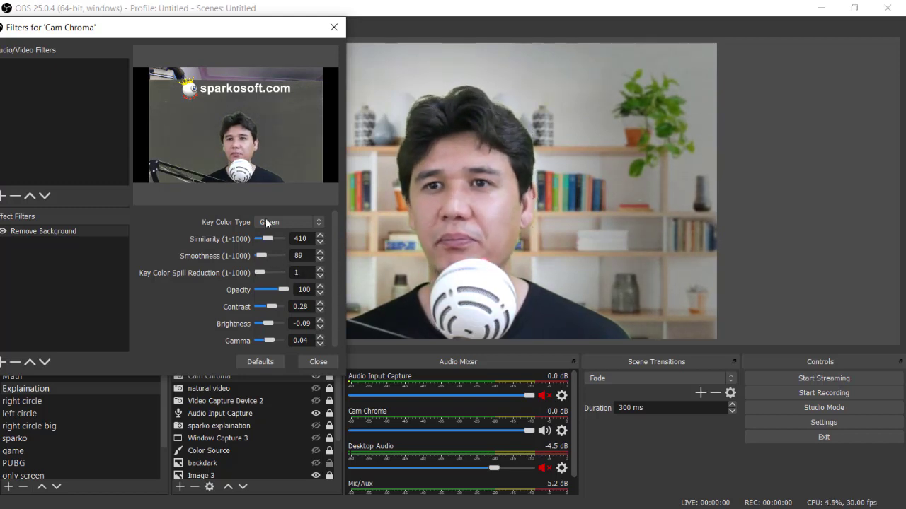
pyautogui.click(320, 237)
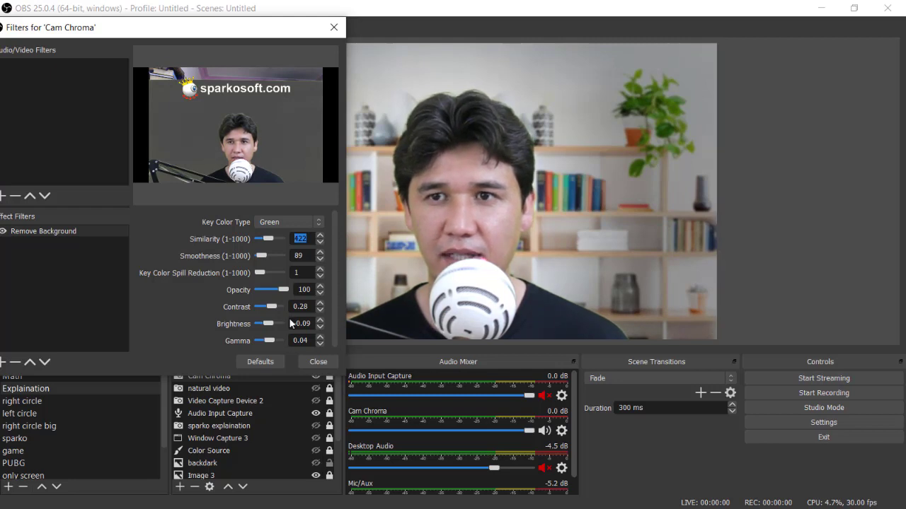
pyautogui.click(318, 362)
pyautogui.click(124, 224)
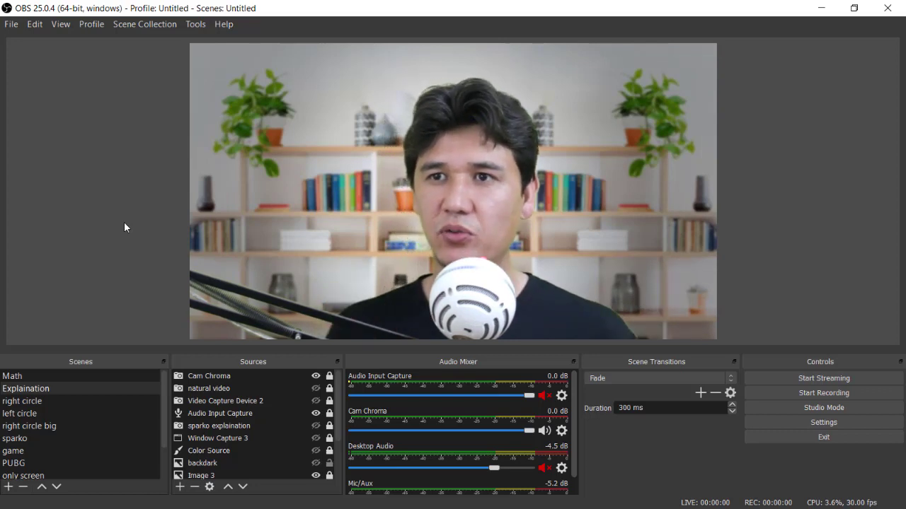
# Cycle the Image 3, Image and Image 2 backgrounds, ending with Image 3's white shelves.
pyautogui.scroll(-1, 289, 449)
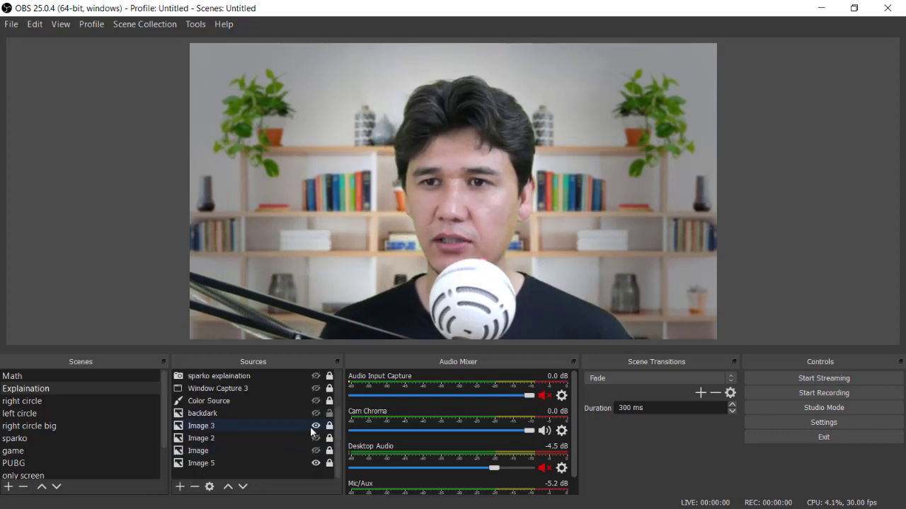
pyautogui.click(315, 426)
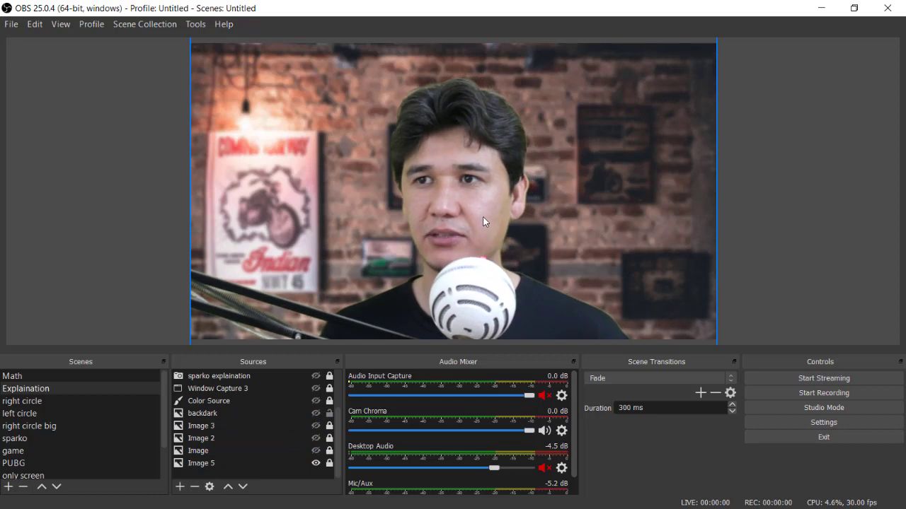
pyautogui.click(315, 450)
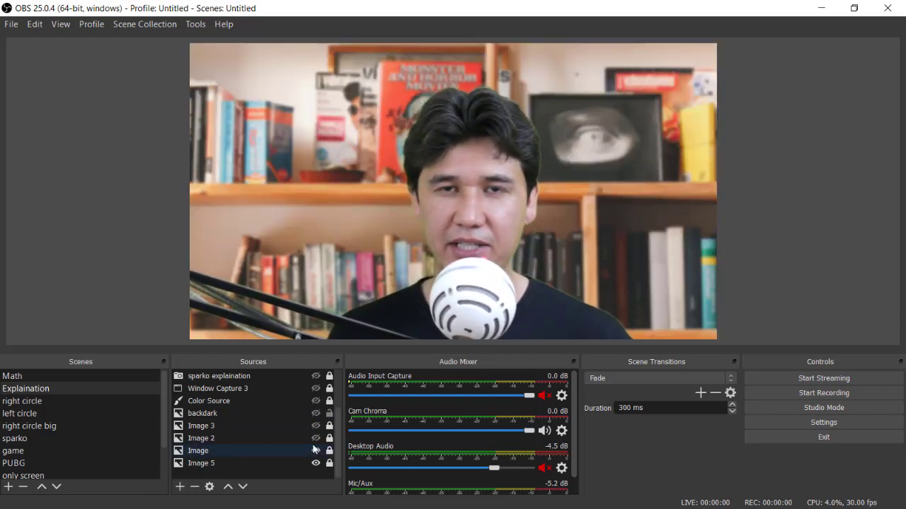
pyautogui.click(316, 439)
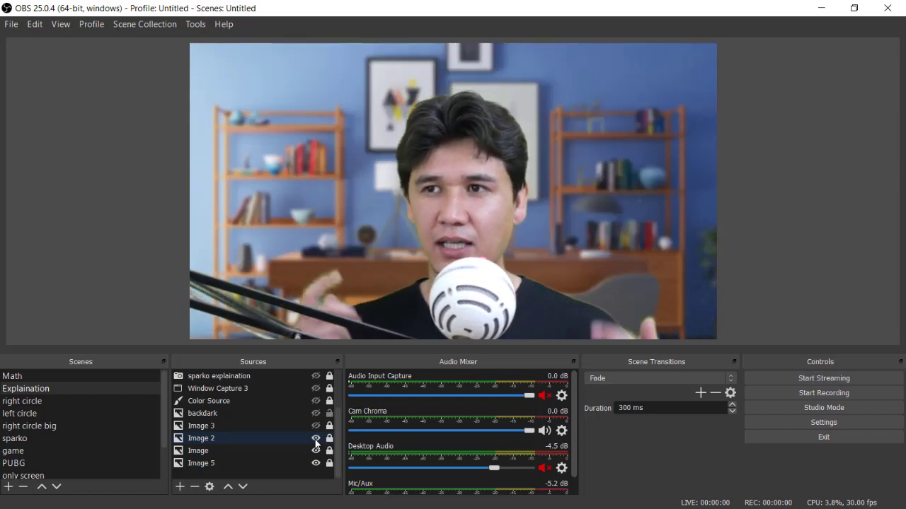
pyautogui.click(316, 426)
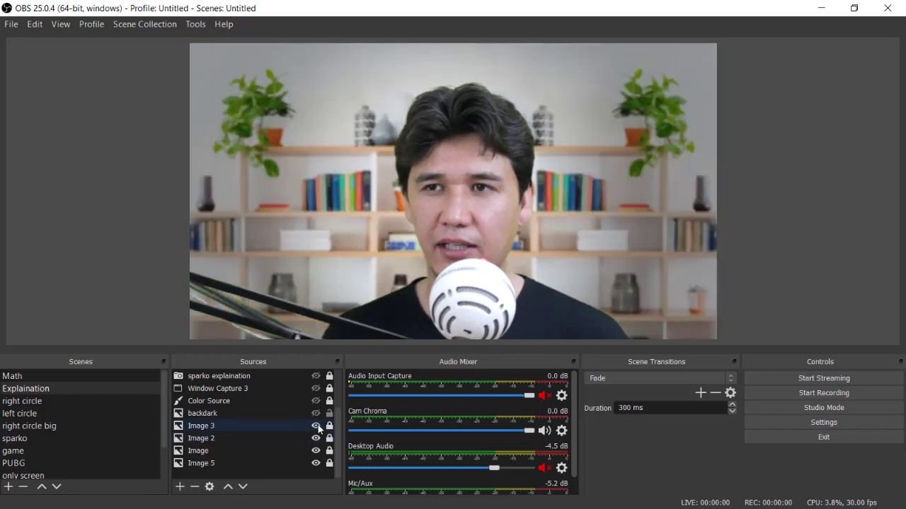